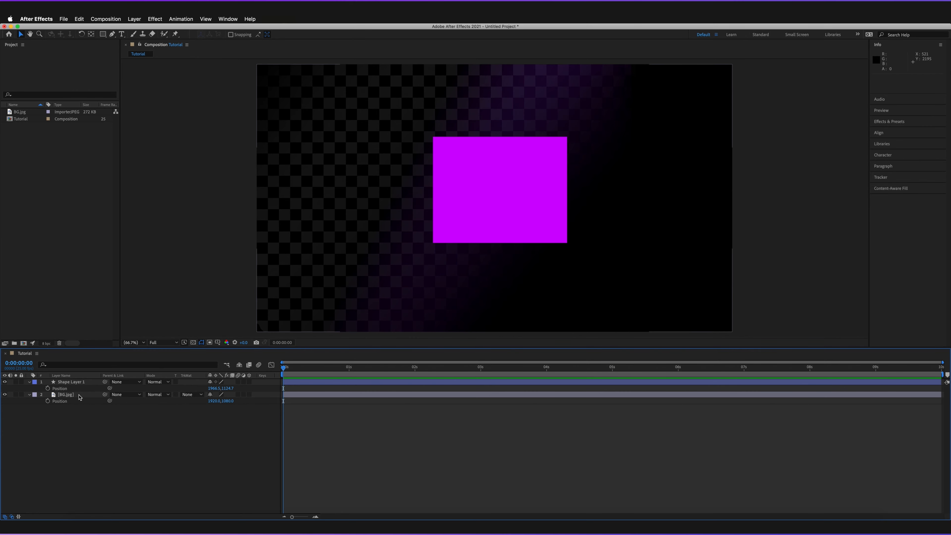
Step: Review the basic settings of the Tutorial composition, including its size, frame rate and duration
left_click(79, 398)
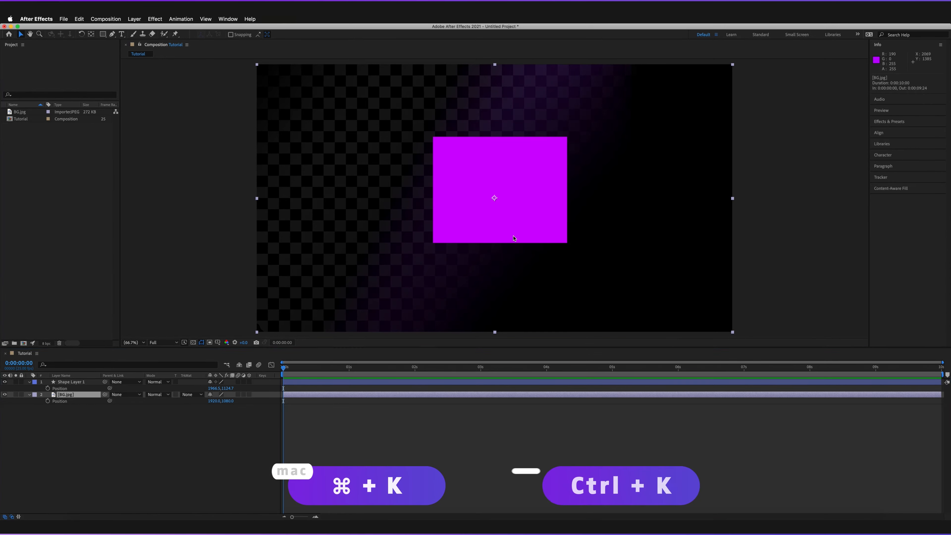
key("super+k")
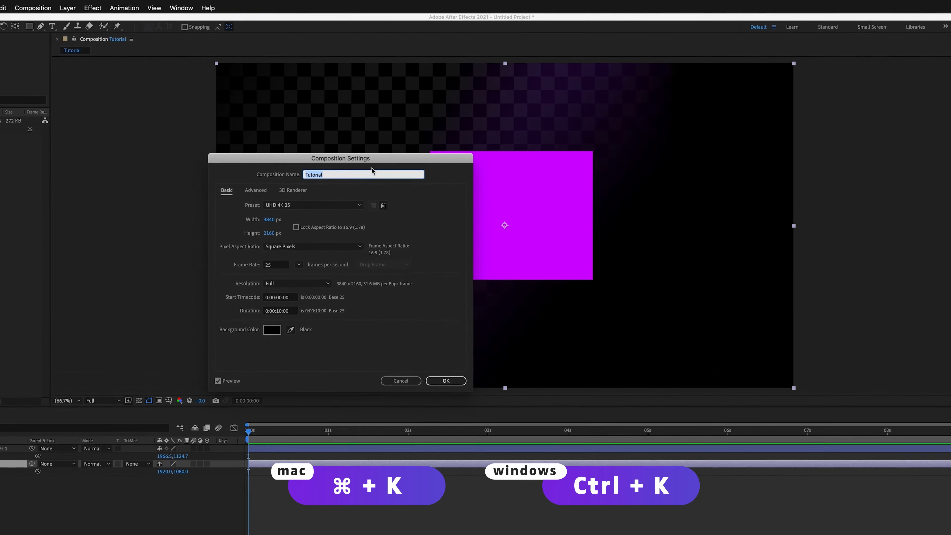
left_click_drag(369, 158, 258, 115)
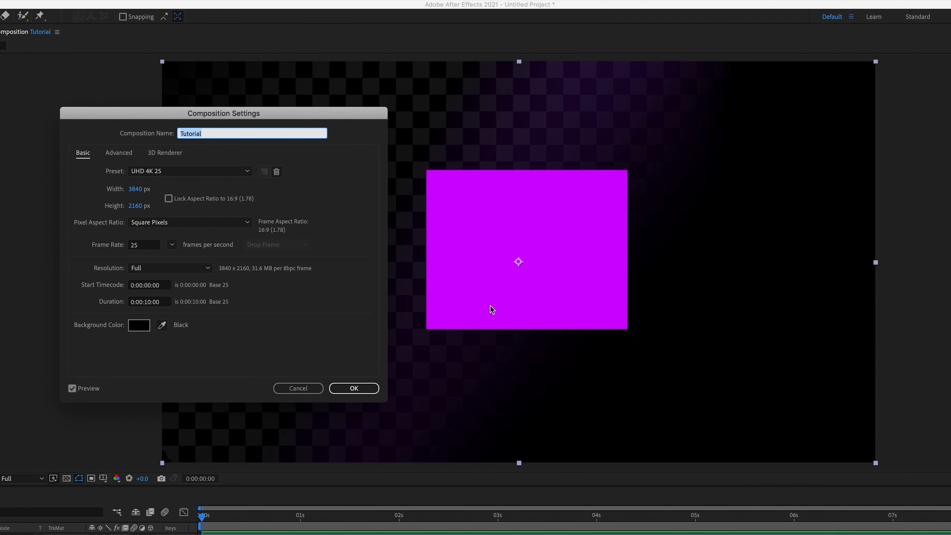
left_click(376, 389)
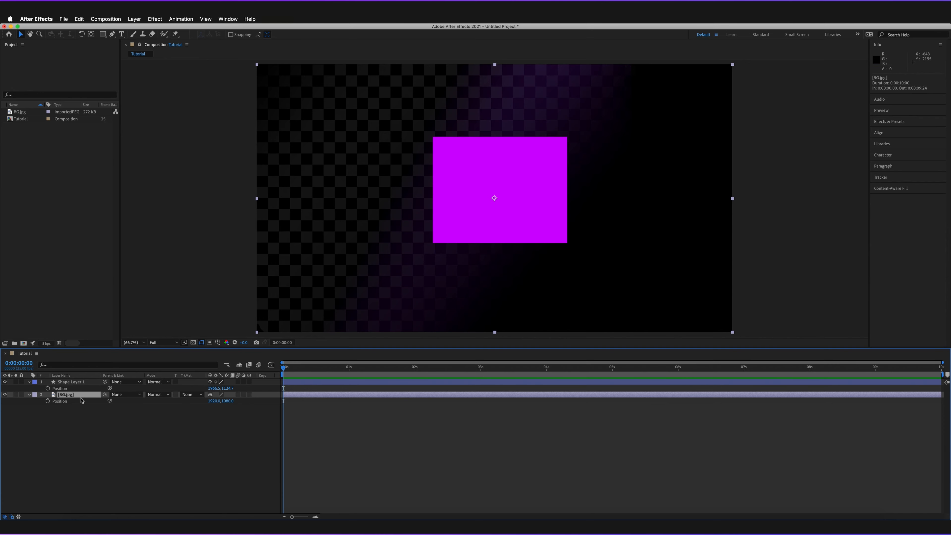
Step: Move the BG.jpg layer off-centre to about position 831, 480
key("s")
mouse_move(221, 401)
left_mouse_down()
mouse_move(147, 402)
mouse_move(210, 399)
left_mouse_up()
key("p")
left_click_drag(611, 243, 478, 171)
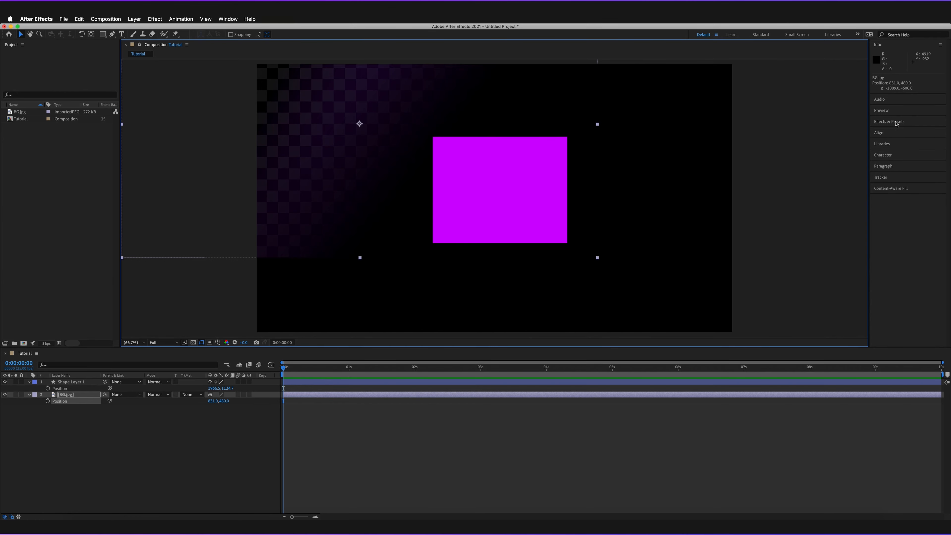
Step: Align the BG.jpg layer to the left and bottom edges of the composition
left_click(884, 132)
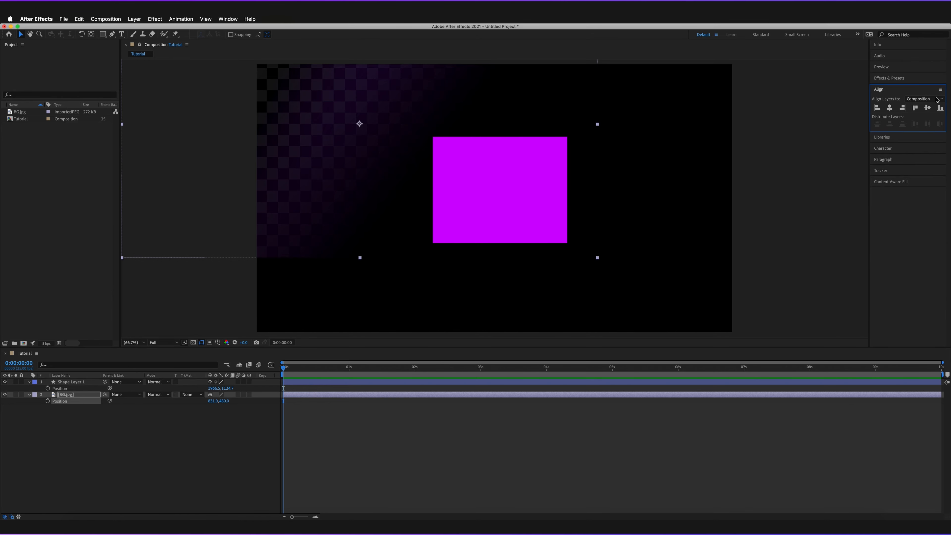
left_click(921, 99)
left_click(923, 102)
left_click(370, 148)
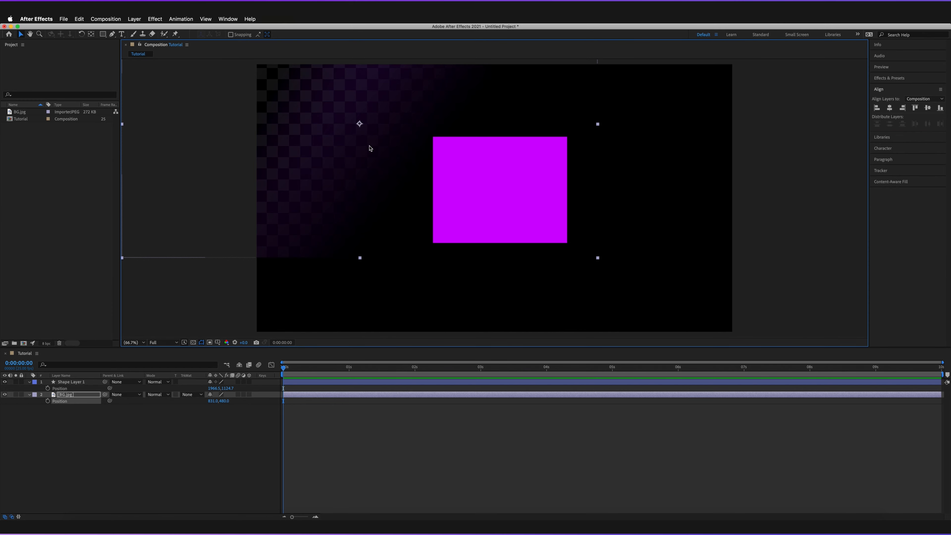
left_click(877, 108)
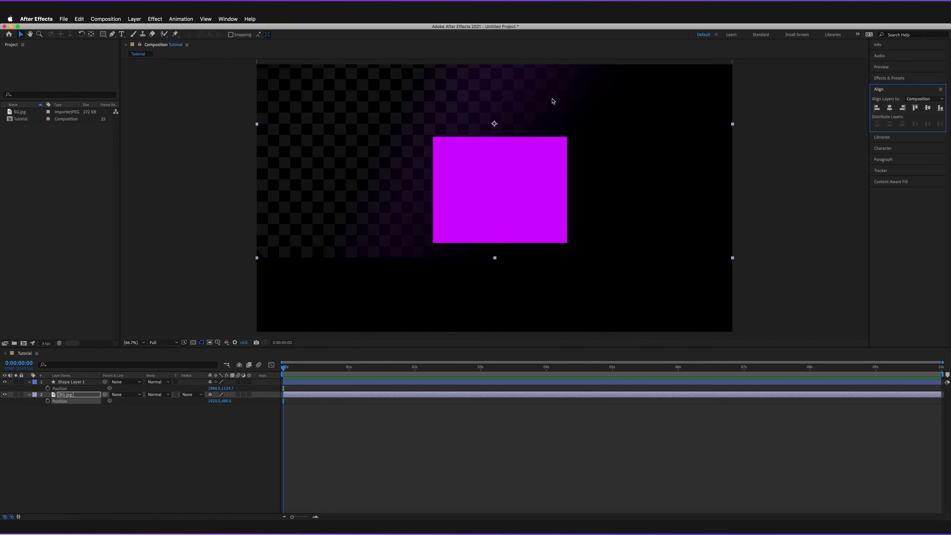
left_click(941, 109)
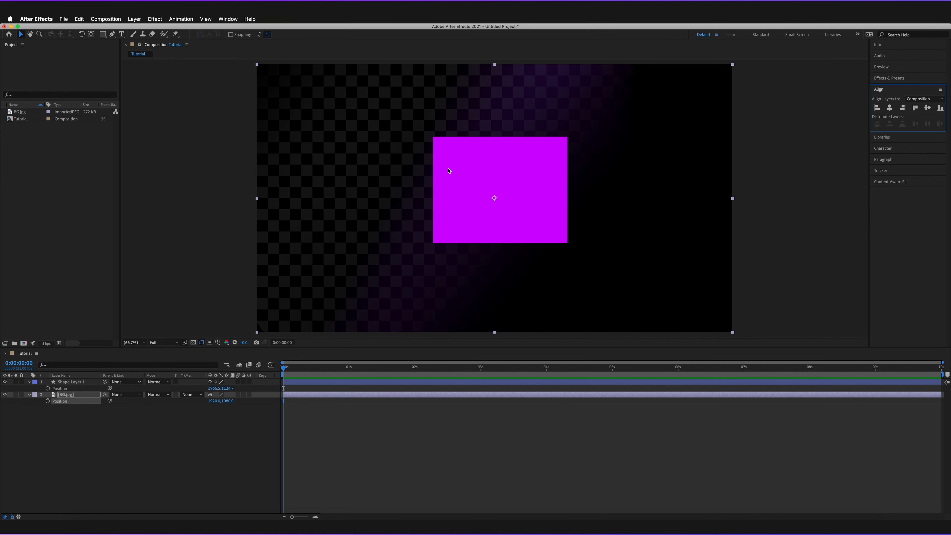
left_click(532, 164)
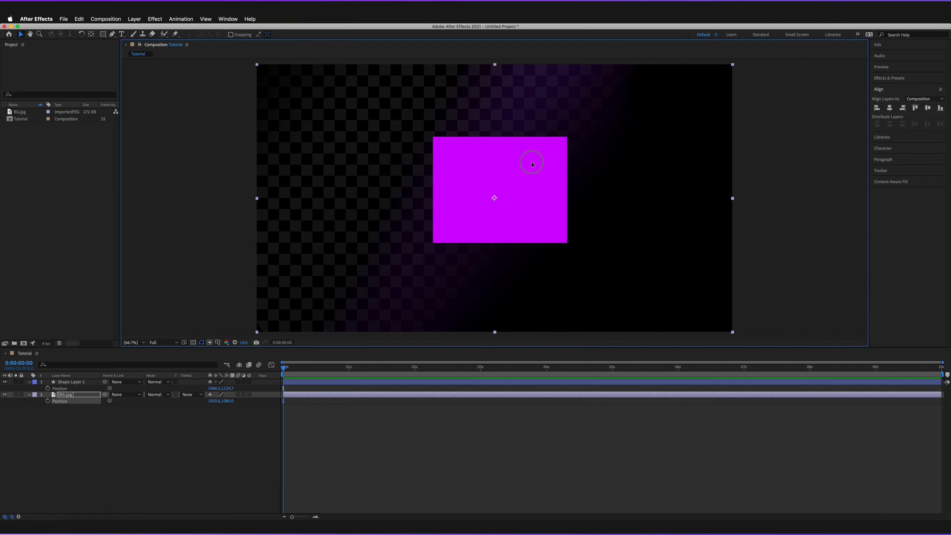
Step: Shift Shape Layer 1 off-centre, and centre it horizontally and vertically in the composition
left_click(79, 383)
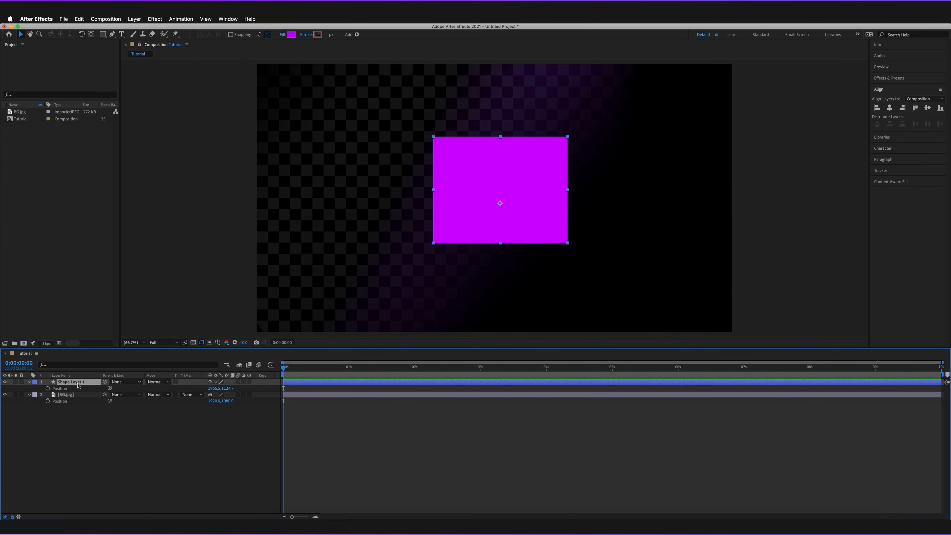
left_click_drag(515, 198, 418, 162)
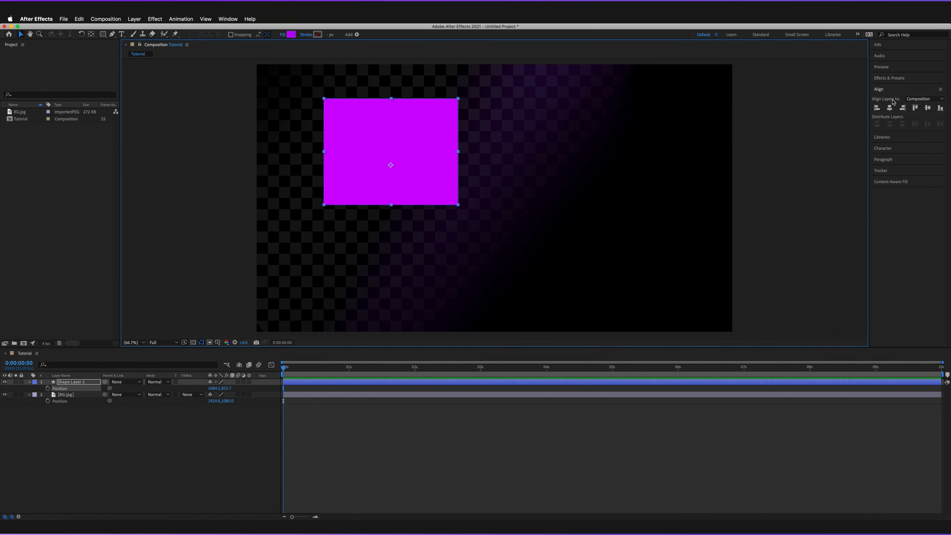
left_click(890, 108)
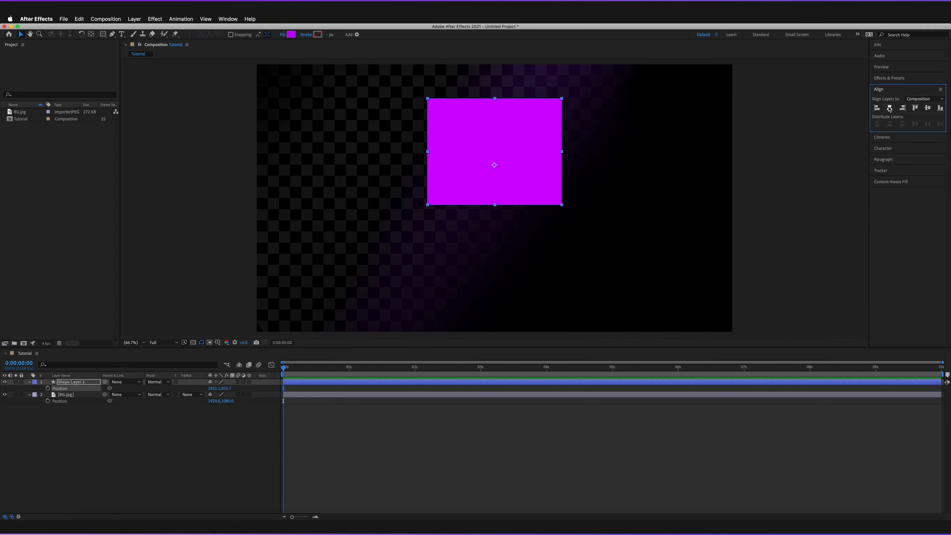
left_click(927, 108)
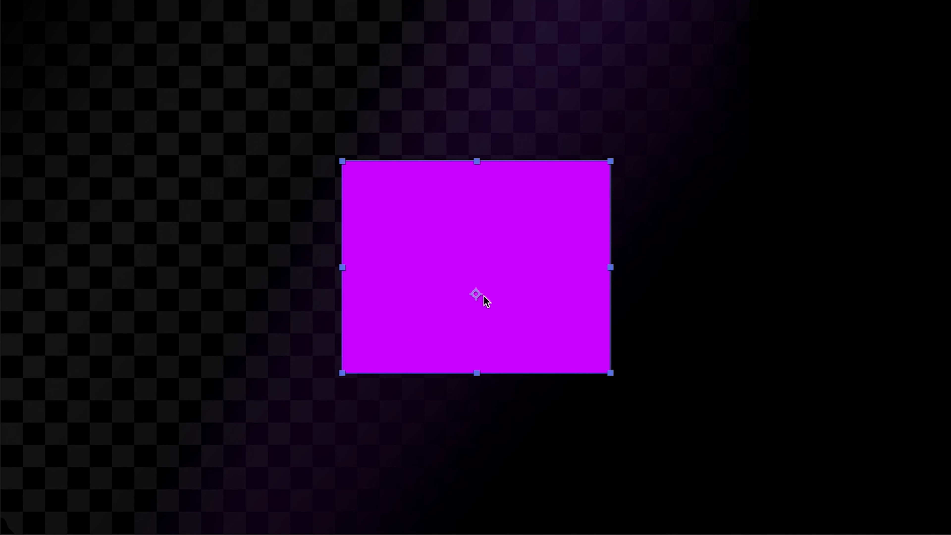
Step: Move the anchor point of Shape Layer 1 to the rectangle's centre and reselect the layer with the Selection tool
key("y")
left_click_drag(476, 295, 475, 267)
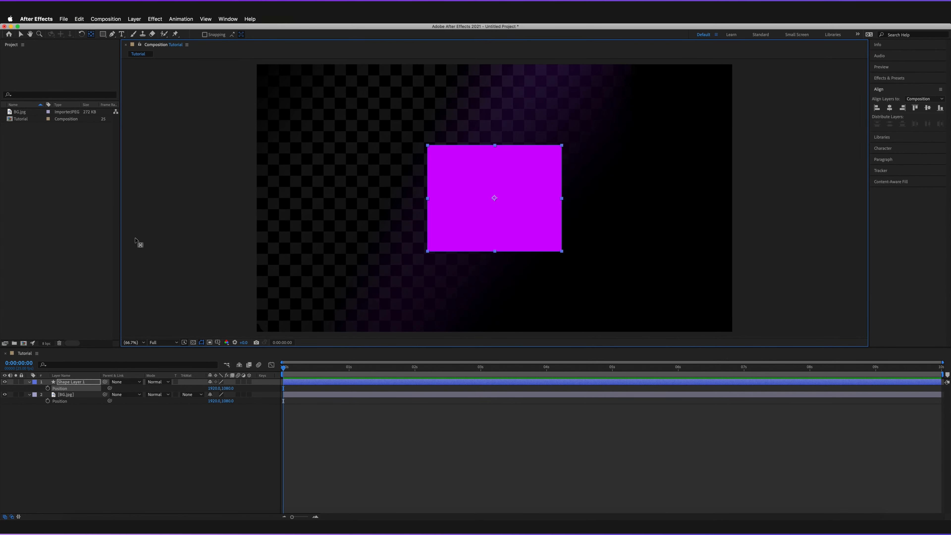
left_click(22, 35)
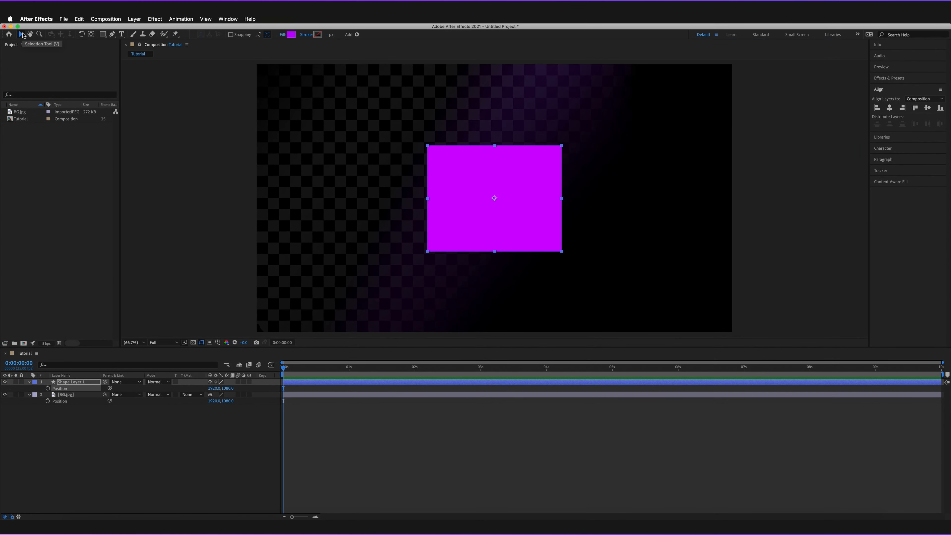
left_click(327, 197)
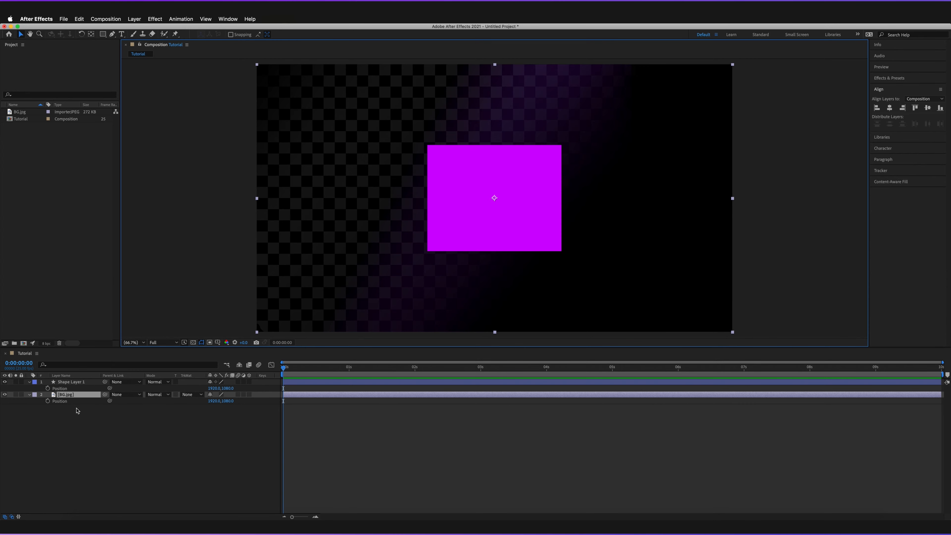
left_click(77, 382)
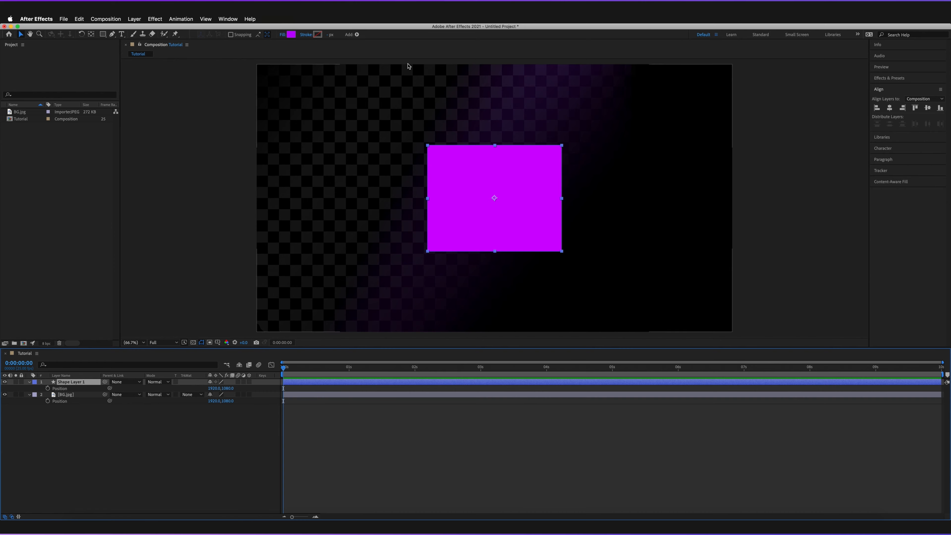
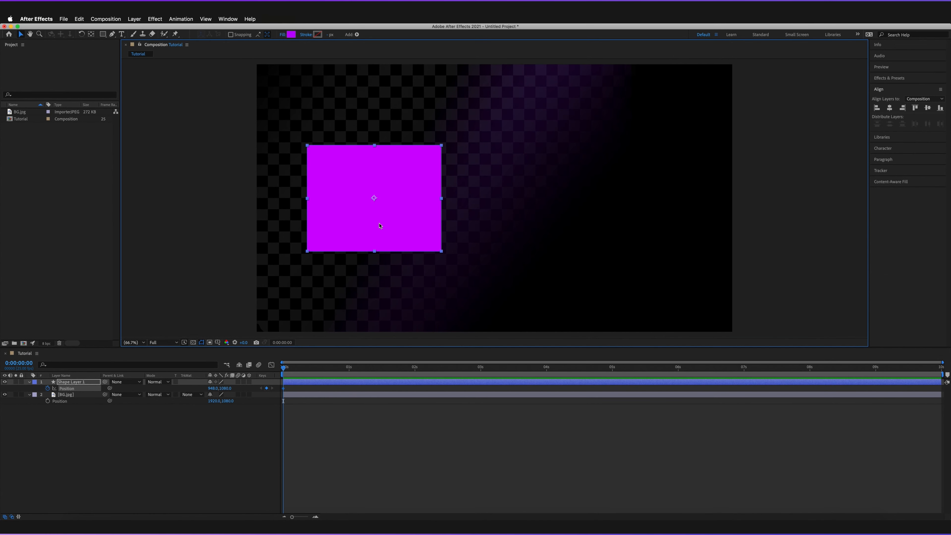
Step: Try moving the rectangle to about position 1629, 1458 at the first frame, and undo the move
left_click_drag(379, 225, 463, 272)
mouse_move(283, 388)
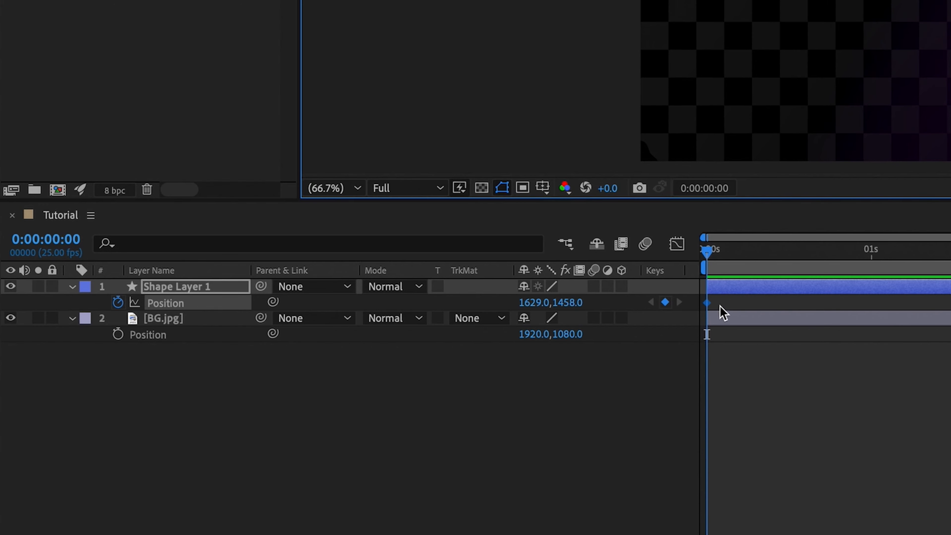
key("ctrl+z")
mouse_move(712, 310)
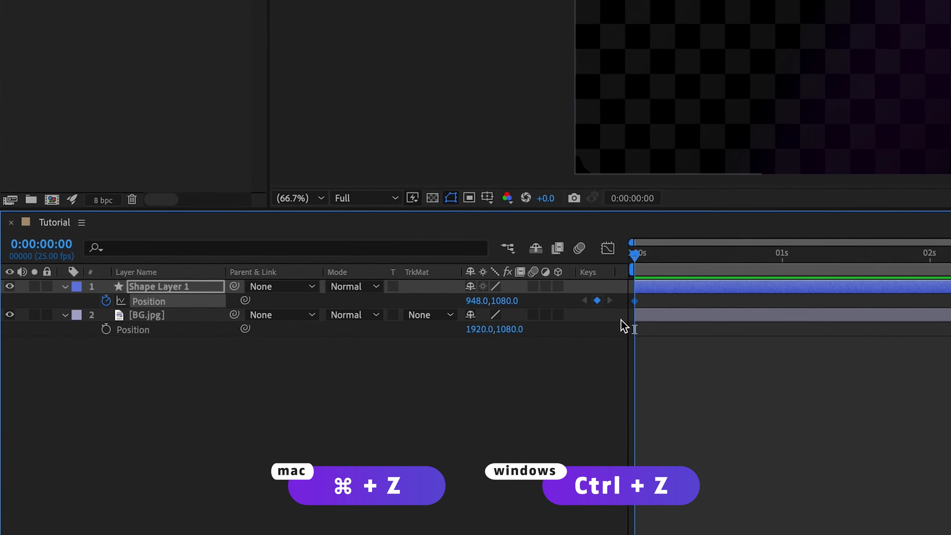
Step: Go to 3 seconds, try moving the rectangle horizontally to about X 2832, and undo the move
left_click_drag(633, 254, 864, 264)
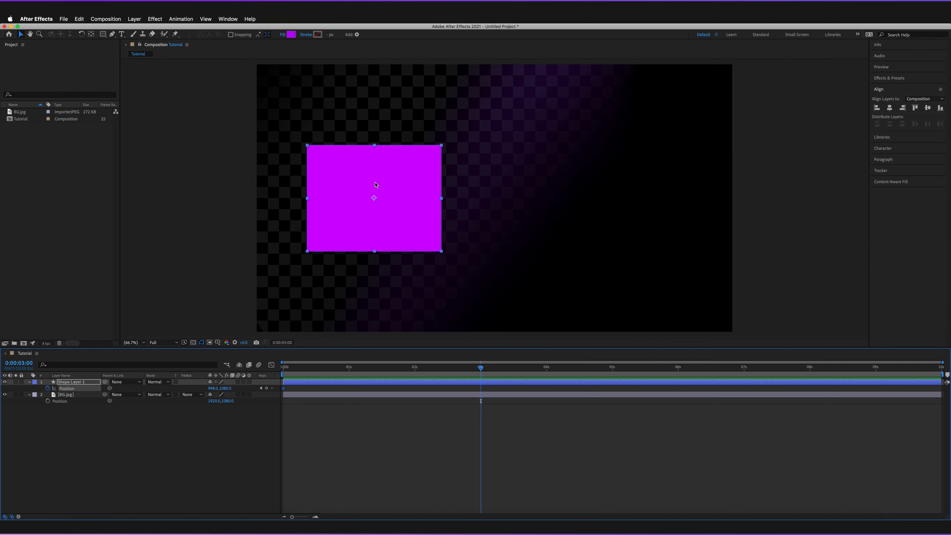
left_click_drag(376, 184, 608, 197)
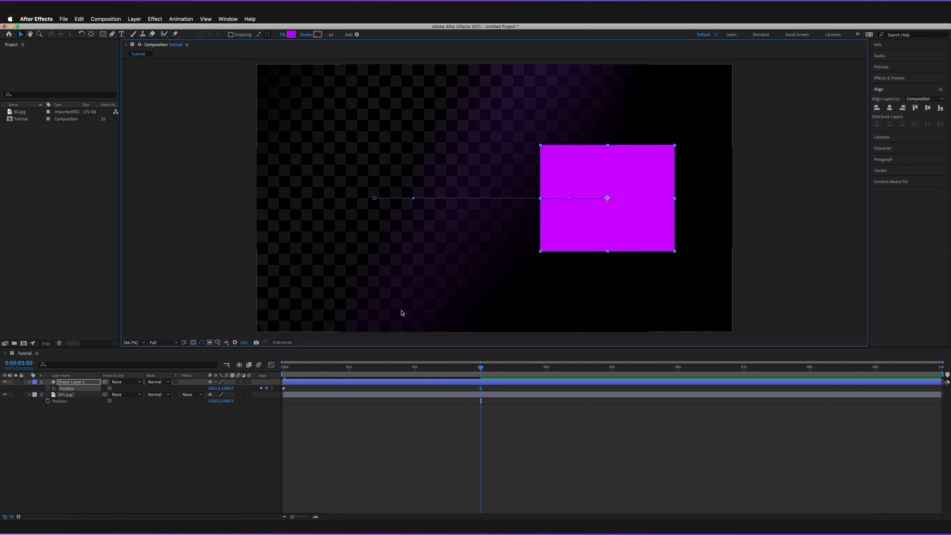
key("super+z")
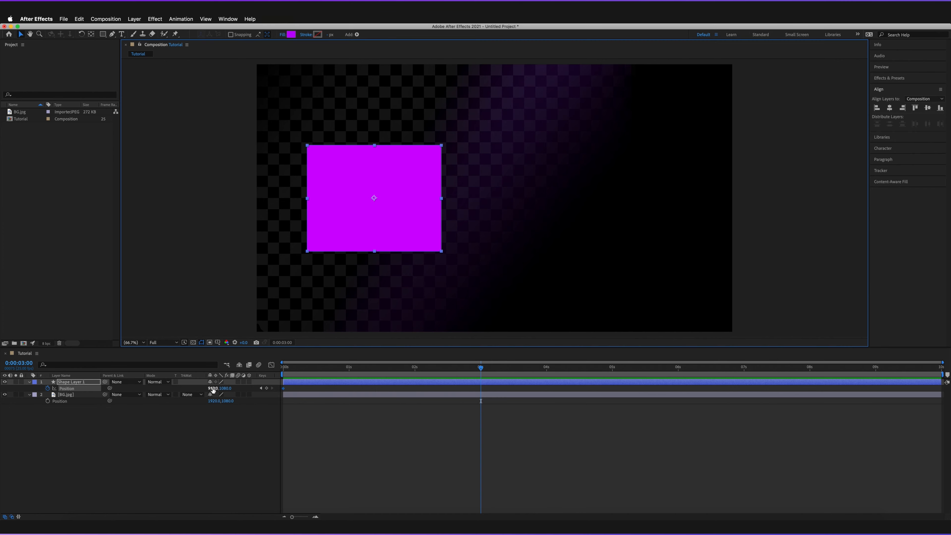
Step: Try setting the X position of Shape Layer 1 to 1500 at 3 seconds, and remove that keyframe
left_click(213, 389)
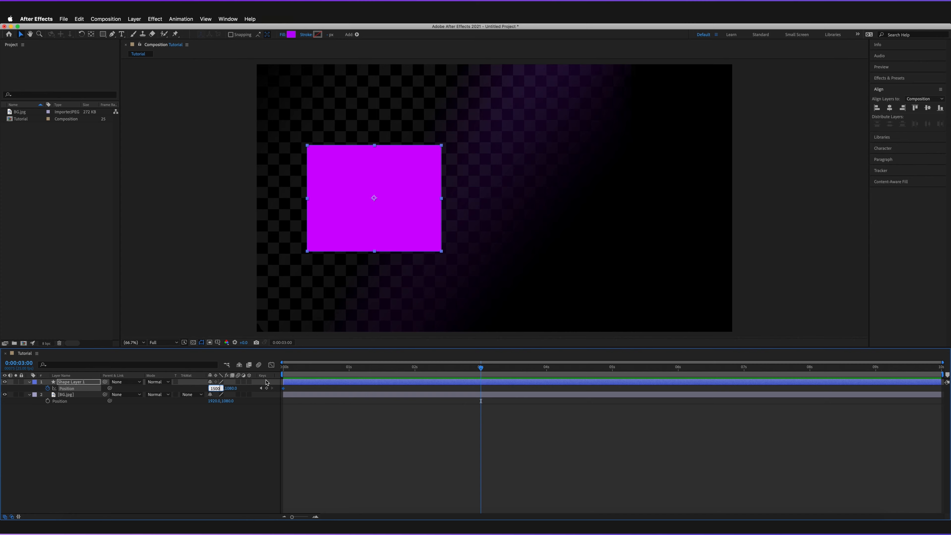
type("1500")
left_click(262, 440)
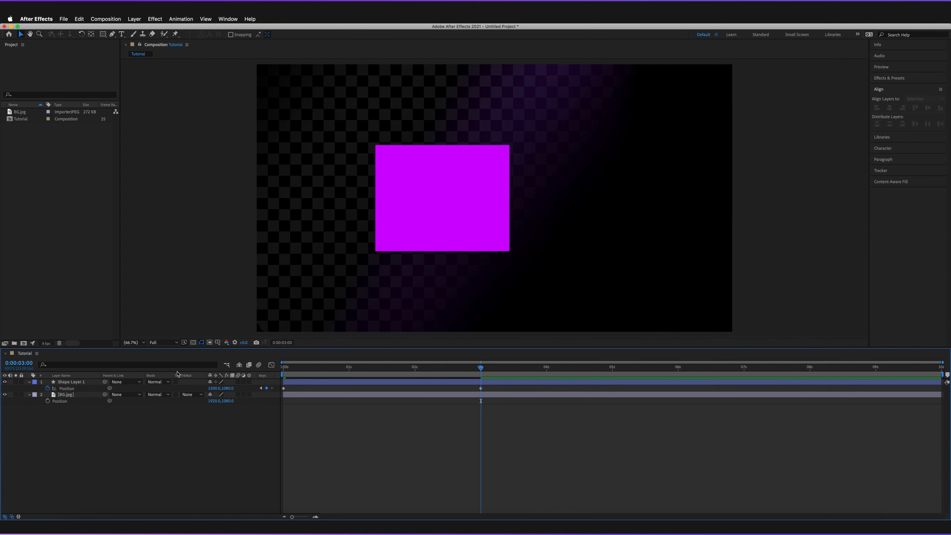
left_click(68, 390)
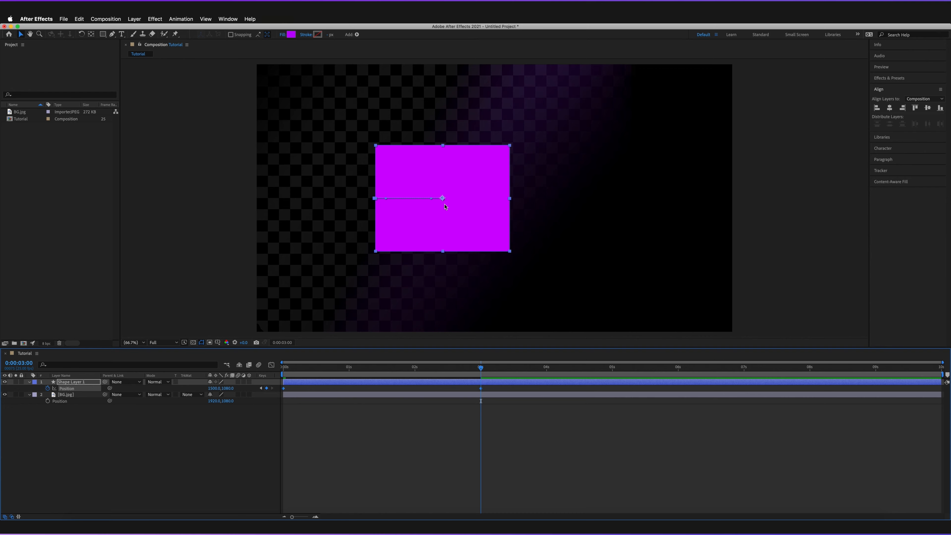
left_click(267, 388)
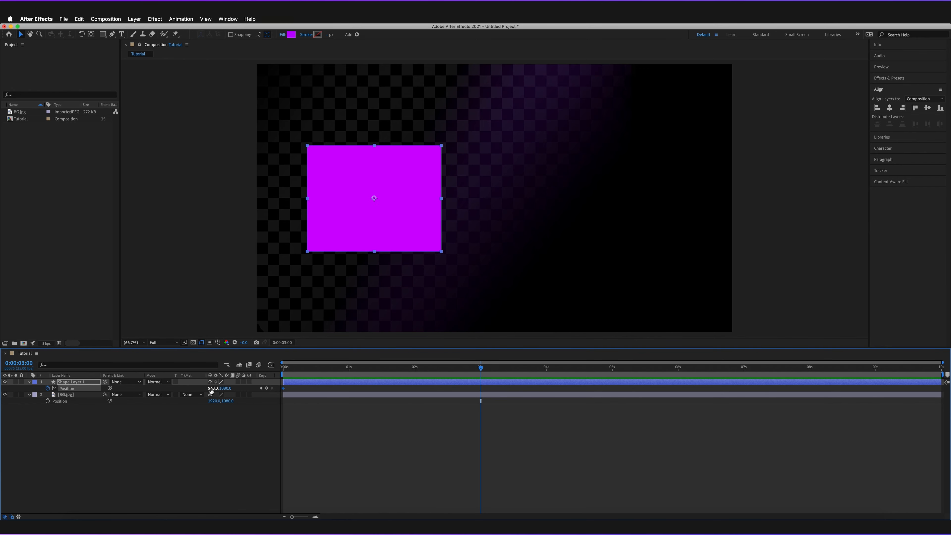
Step: Set the X position of Shape Layer 1 to about 2776 at 3 seconds and preview the motion from the start
left_click_drag(211, 391, 216, 390)
left_click_drag(211, 391, 874, 372)
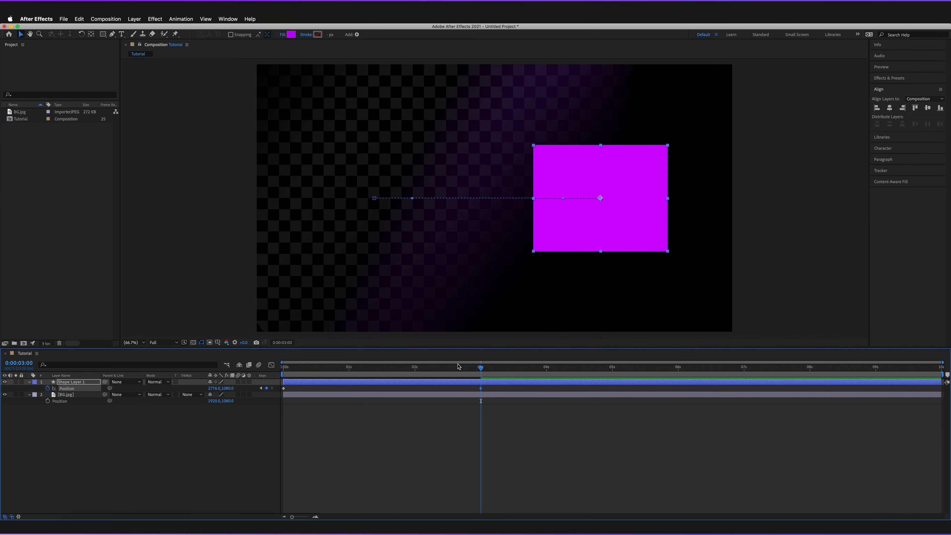
left_click_drag(481, 367, 283, 367)
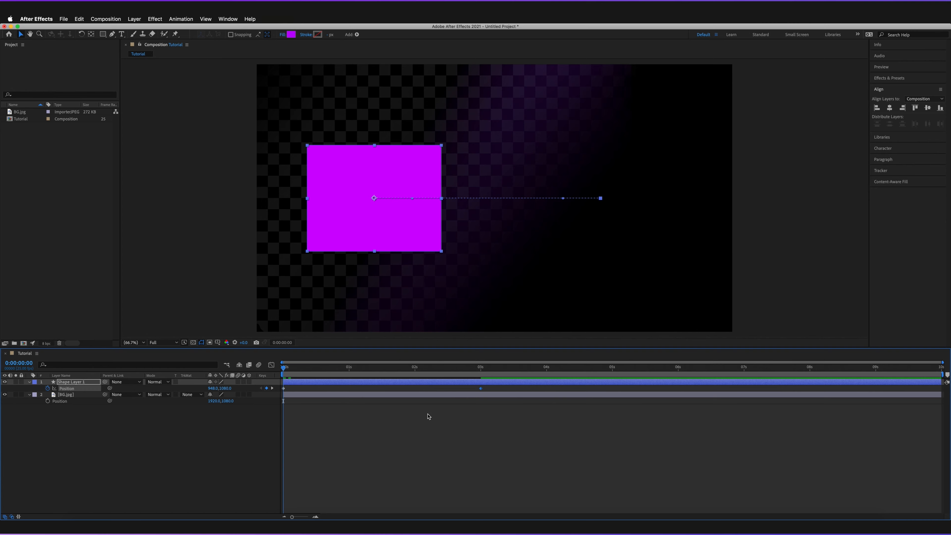
key("space")
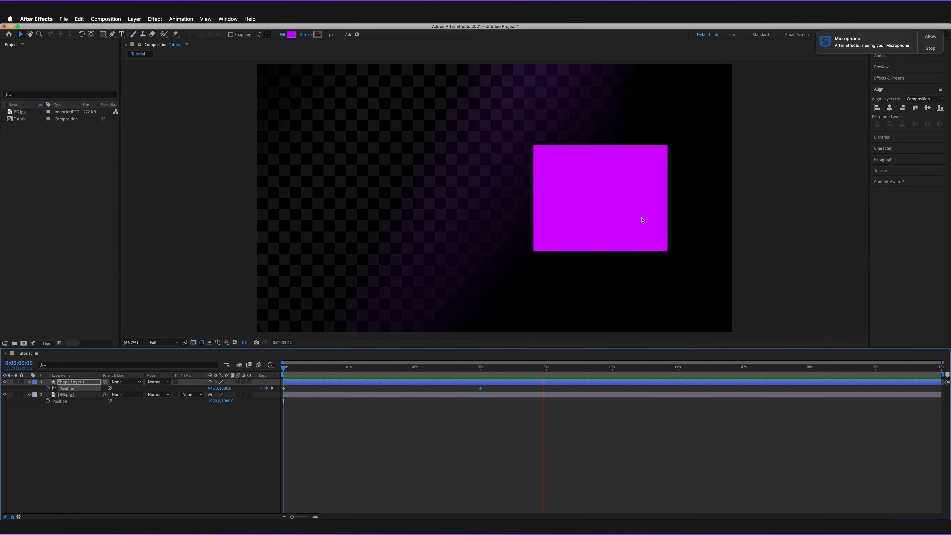
Step: Bend the rectangle's straight motion path into an upward arch using the path handles of both position keyframes
left_click(482, 370)
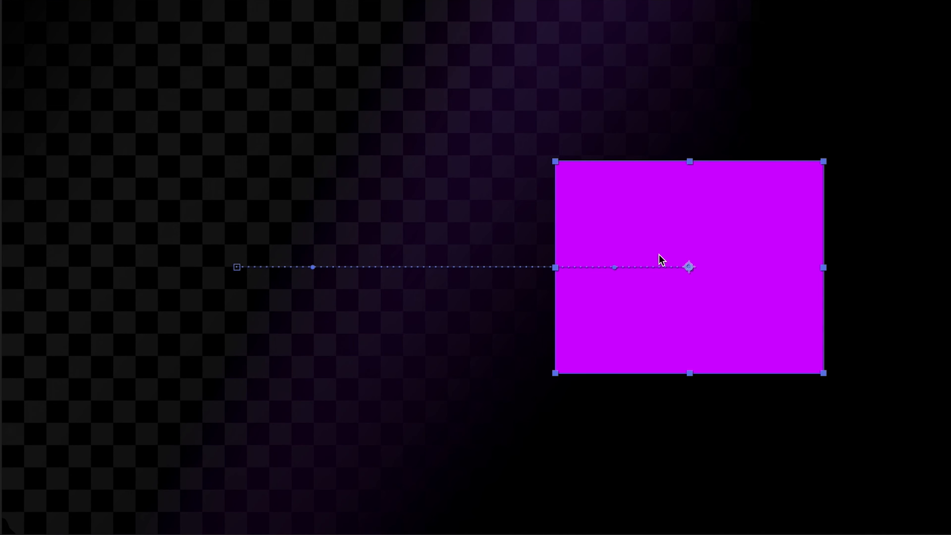
left_click_drag(313, 267, 390, 71)
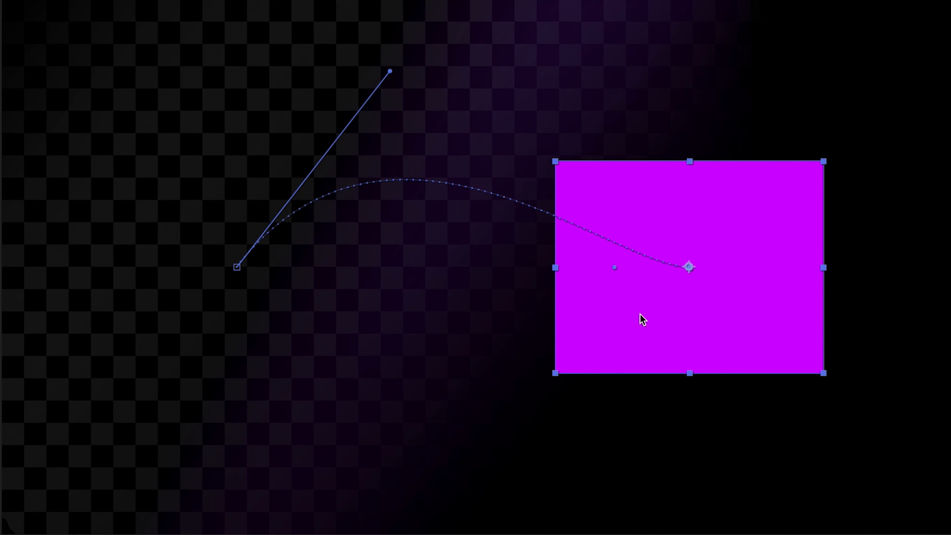
left_click_drag(615, 266, 525, 75)
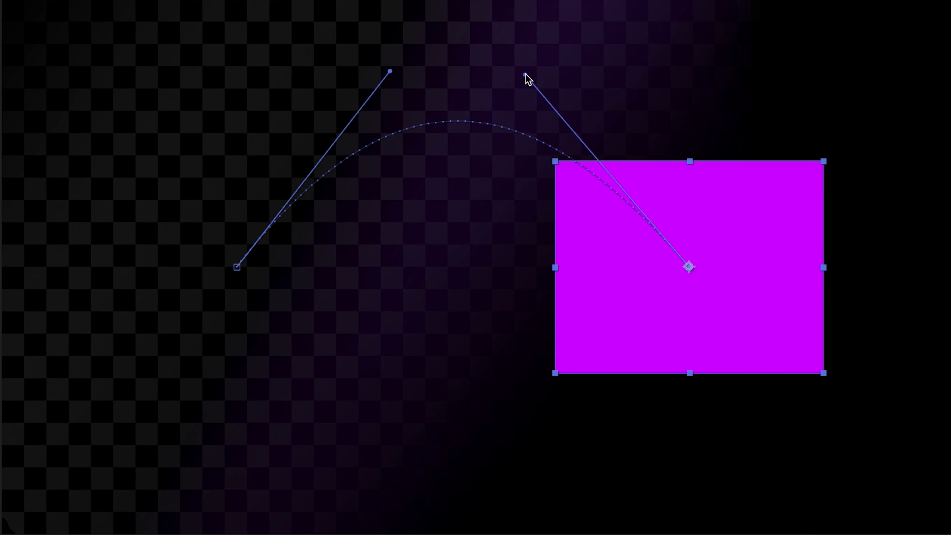
Step: Preview the rectangle's movement along the arched motion path from the first frame
left_click_drag(689, 267, 236, 267)
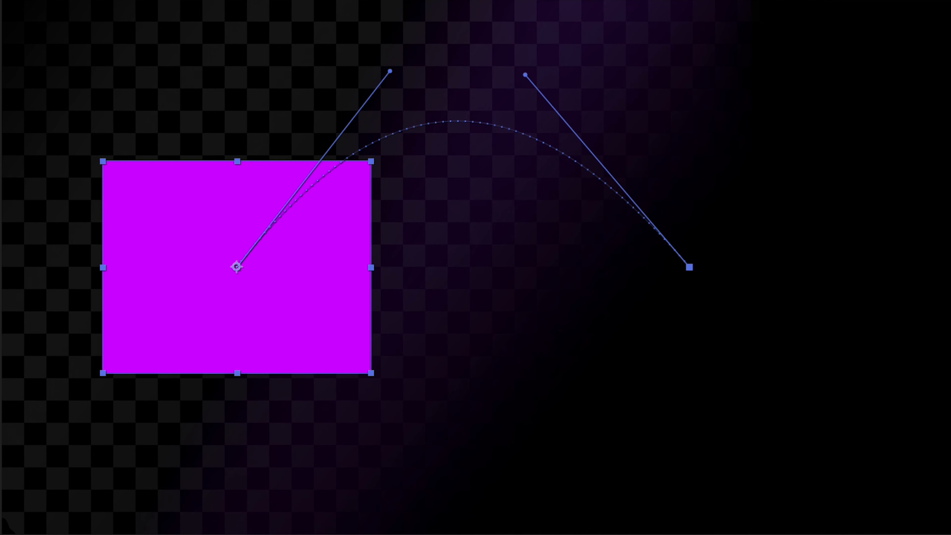
key("space")
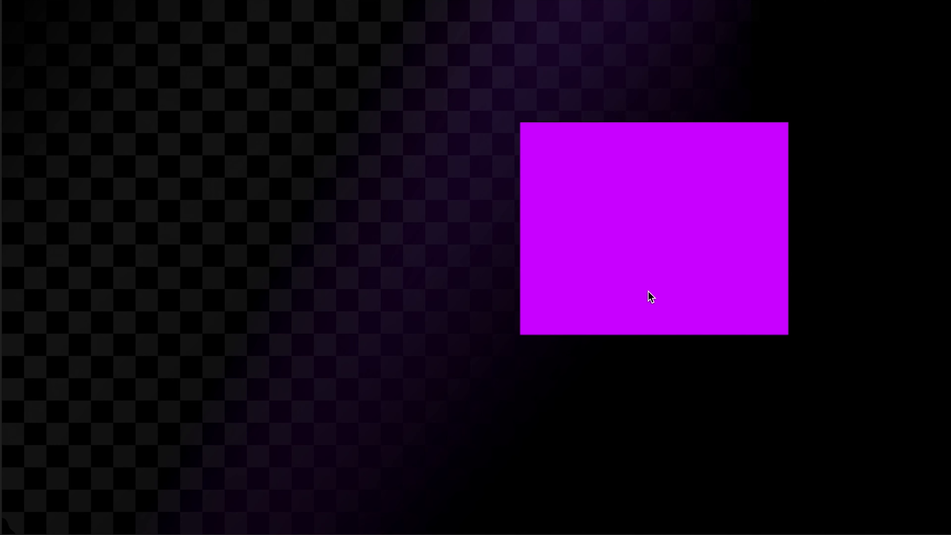
key("space")
key("Home")
key("space")
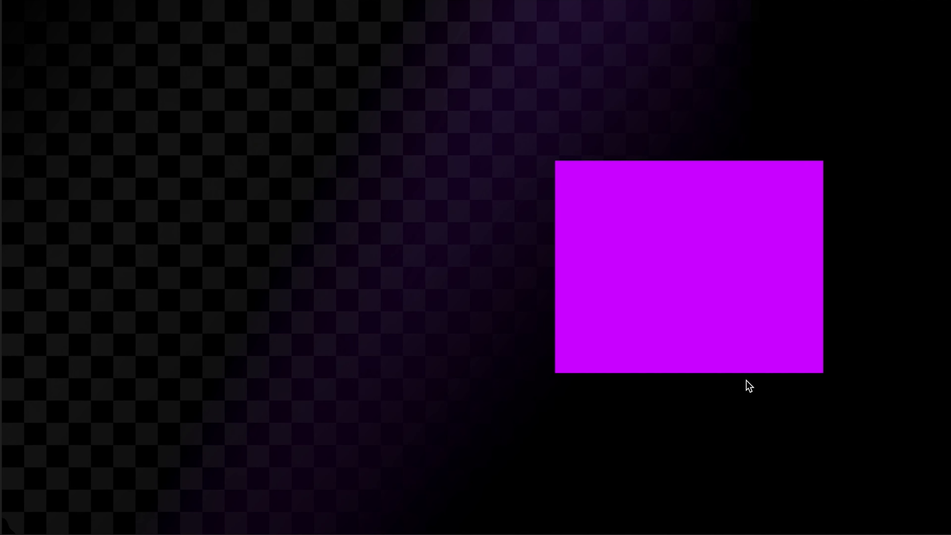
key("space")
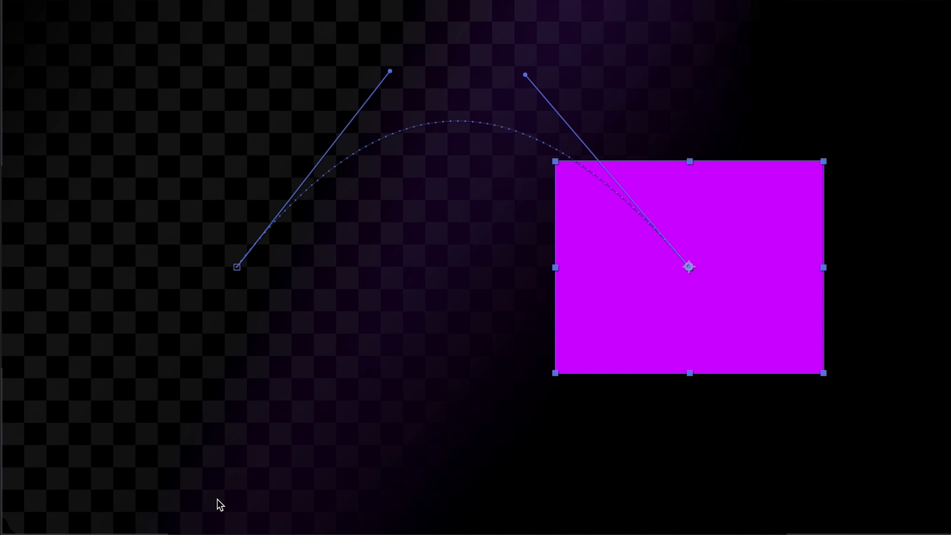